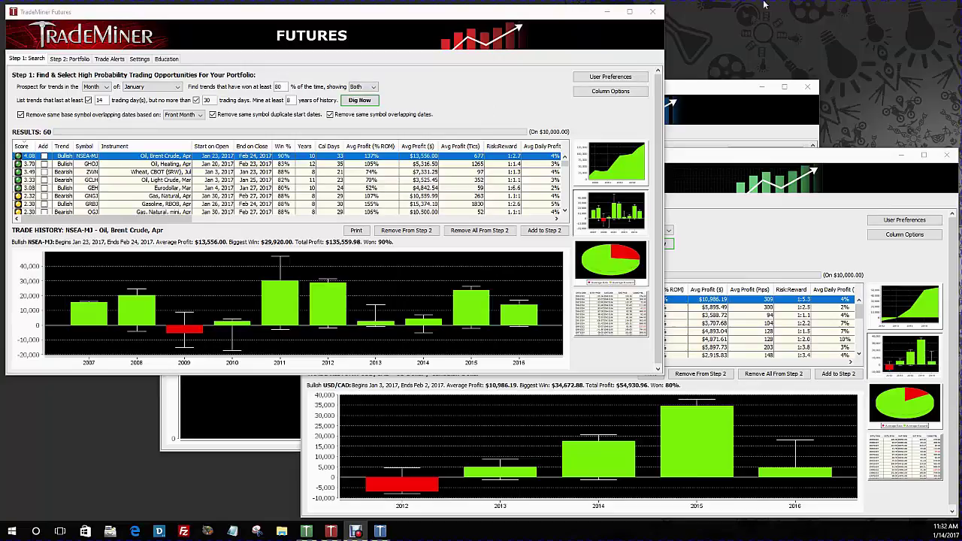
left_click(710, 98)
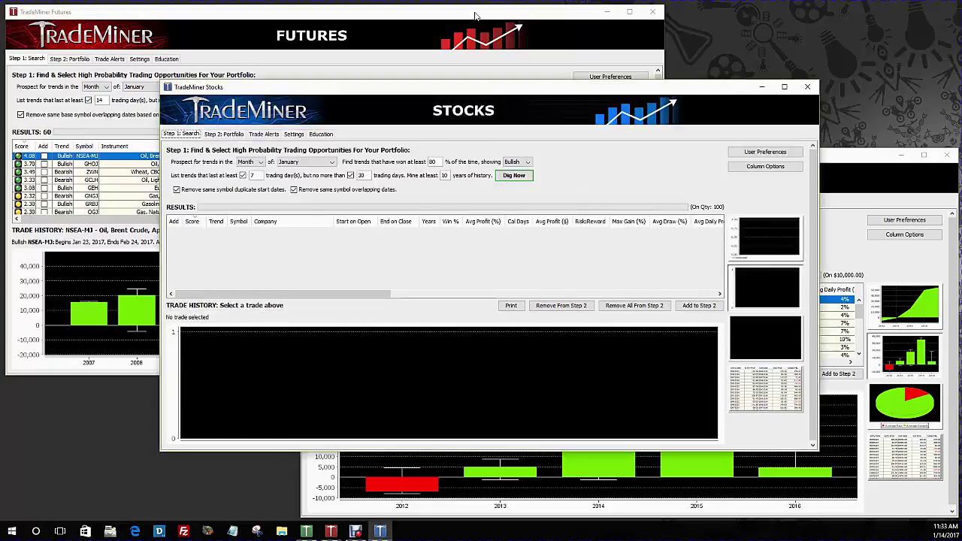
left_click(478, 52)
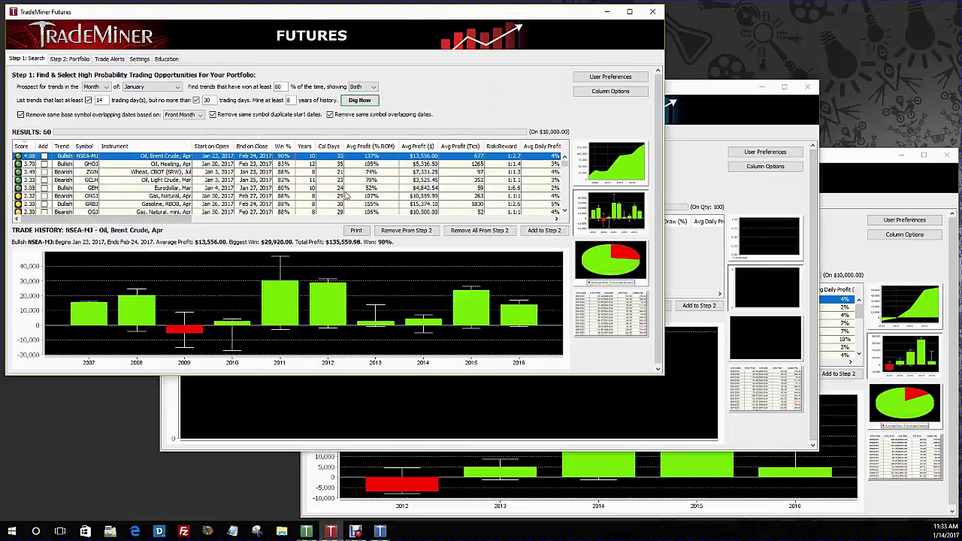
left_click(860, 158)
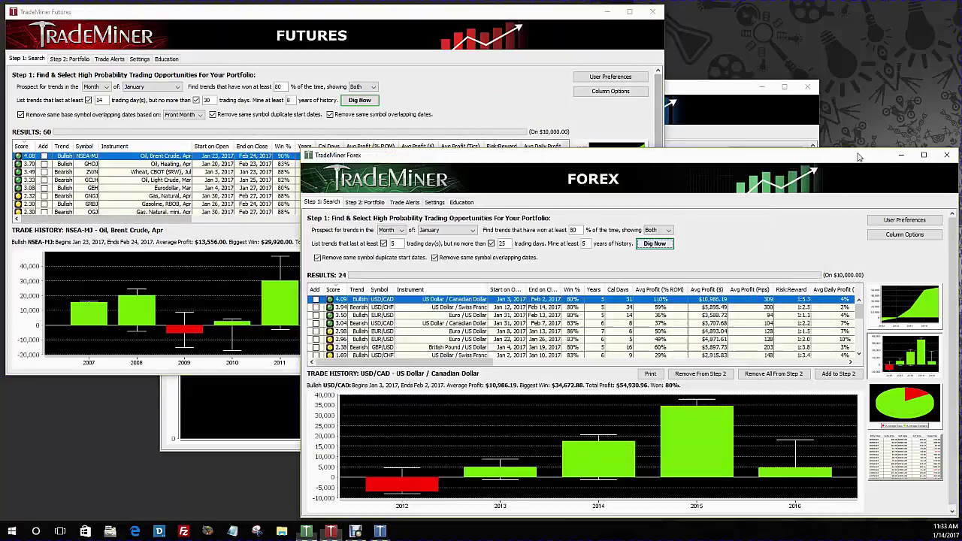
left_click(375, 15)
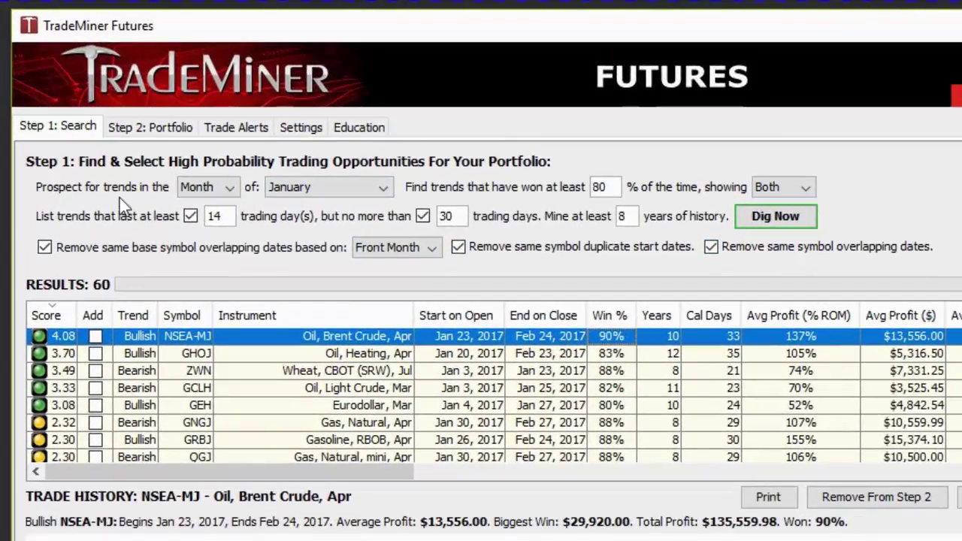
left_click(230, 191)
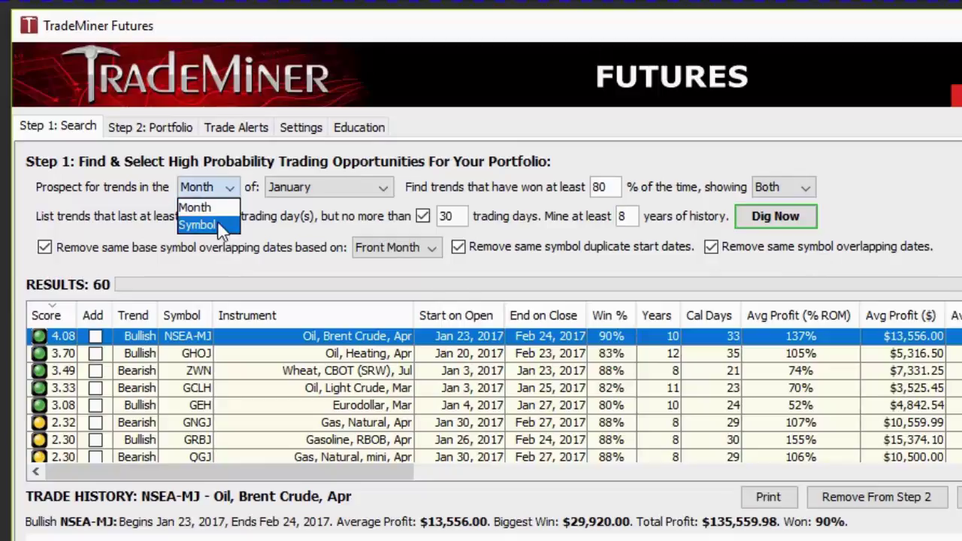
left_click(218, 224)
left_click(482, 187)
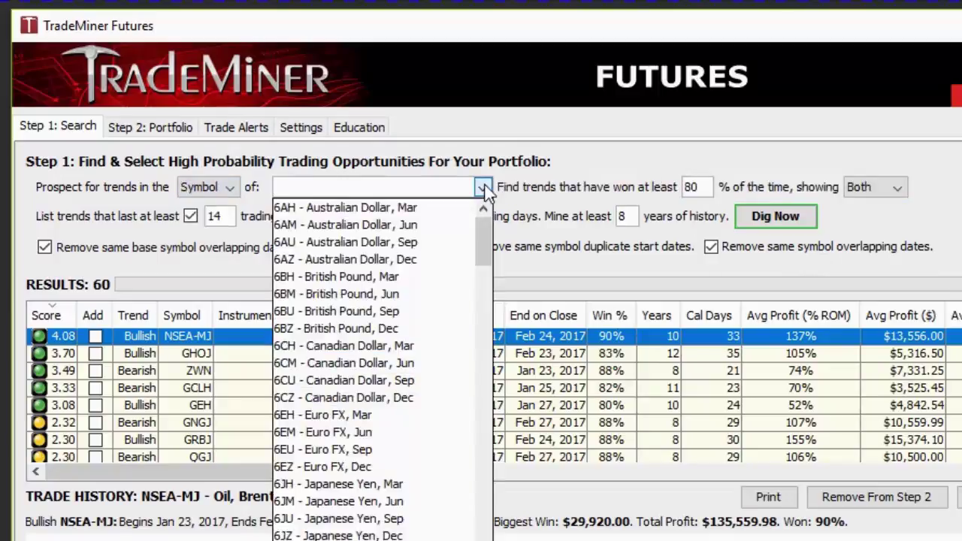
left_click(482, 187)
left_click(230, 187)
left_click(197, 206)
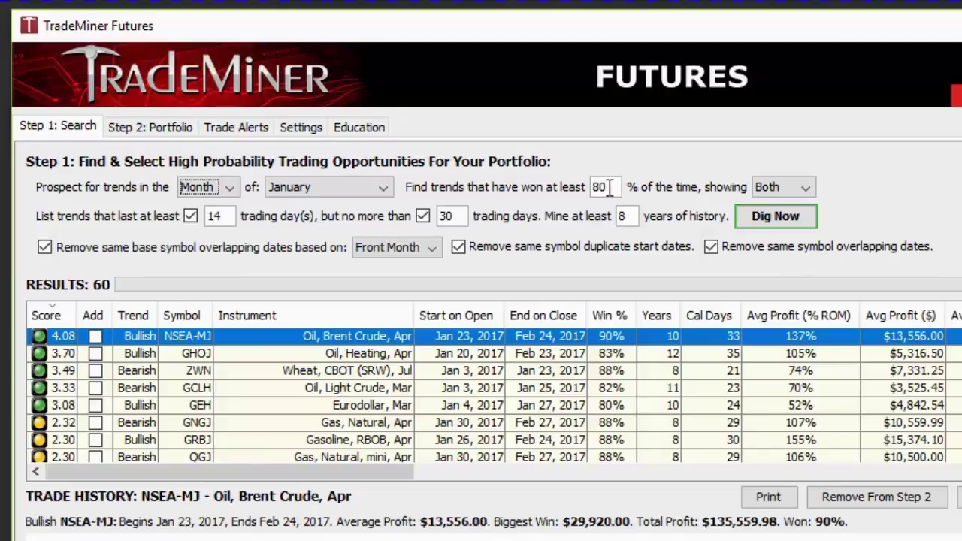
left_click(804, 187)
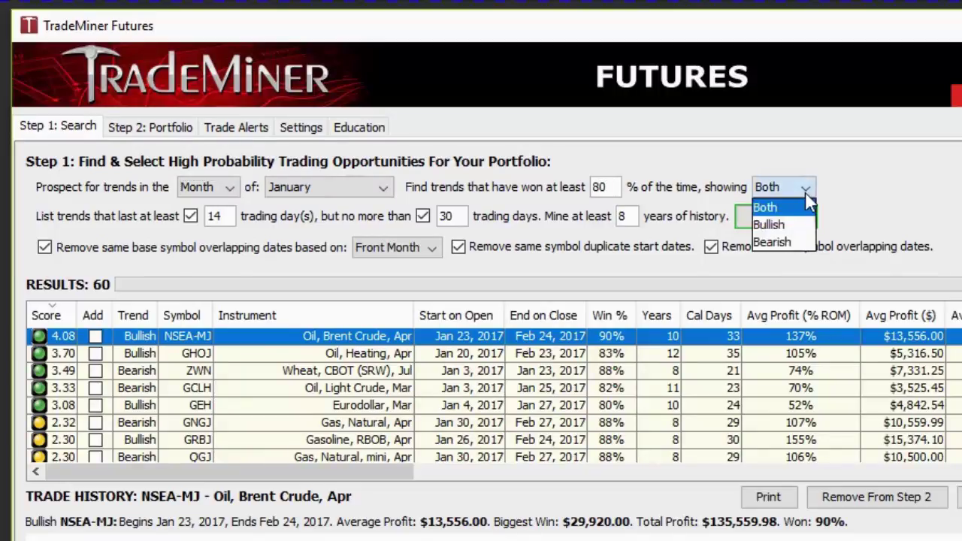
left_click(765, 208)
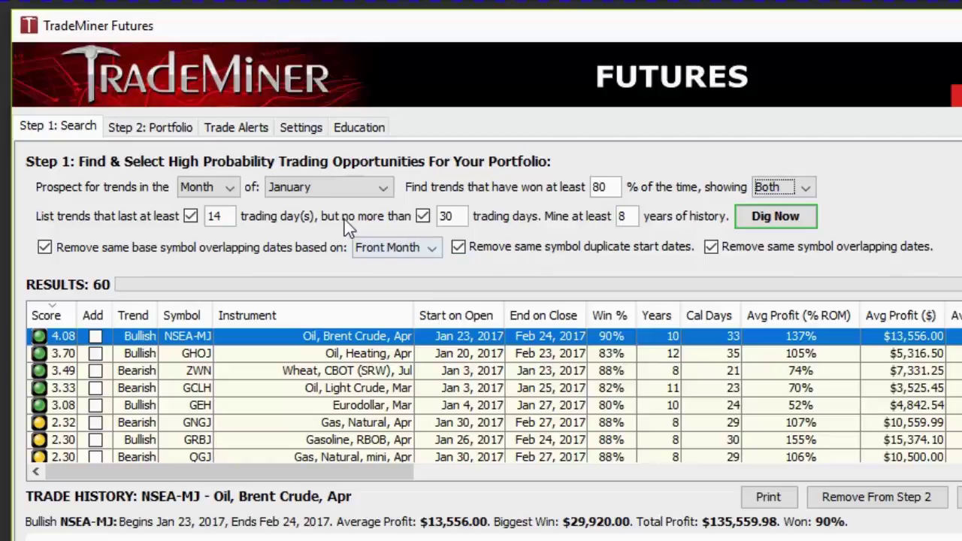
left_click_drag(226, 217, 283, 218)
- Rerun the January futures dig with a 7-day minimum trend length, 80% win rate and 8 years
left_click(213, 215)
type("7")
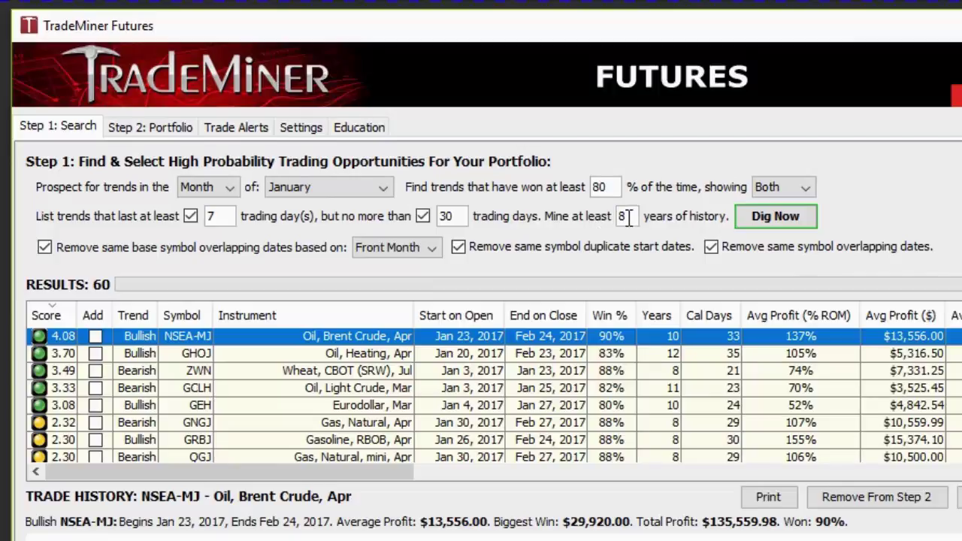
double_click(600, 187)
double_click(622, 216)
left_click(792, 216)
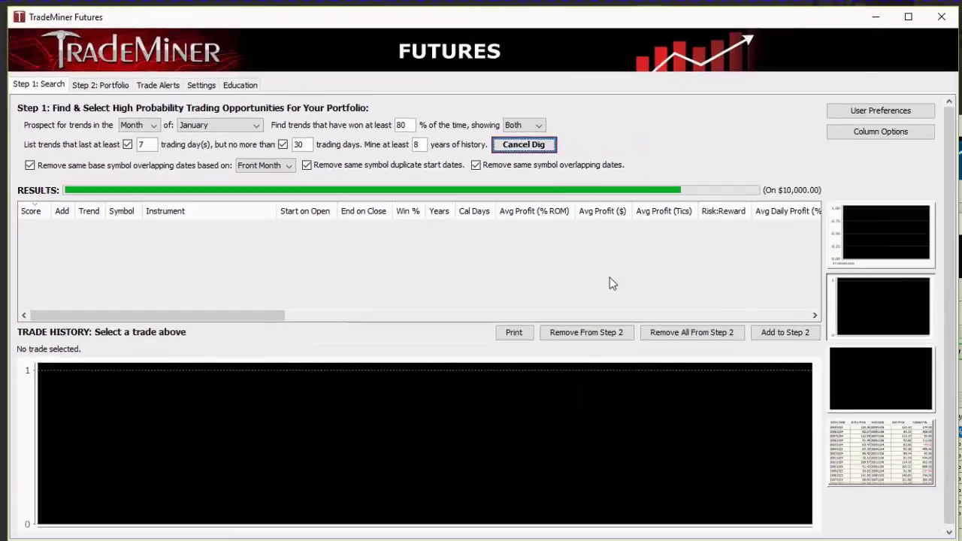
left_click(31, 211)
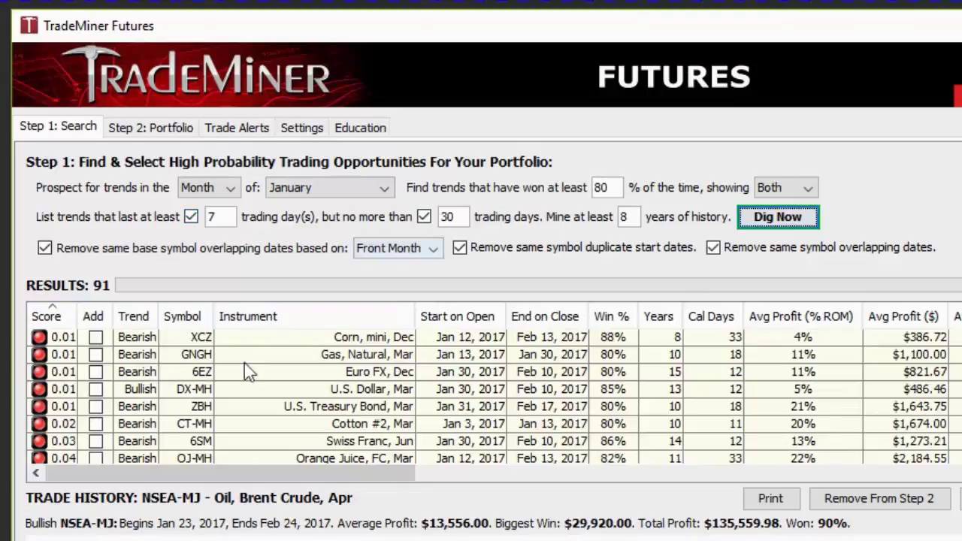
left_click(51, 313)
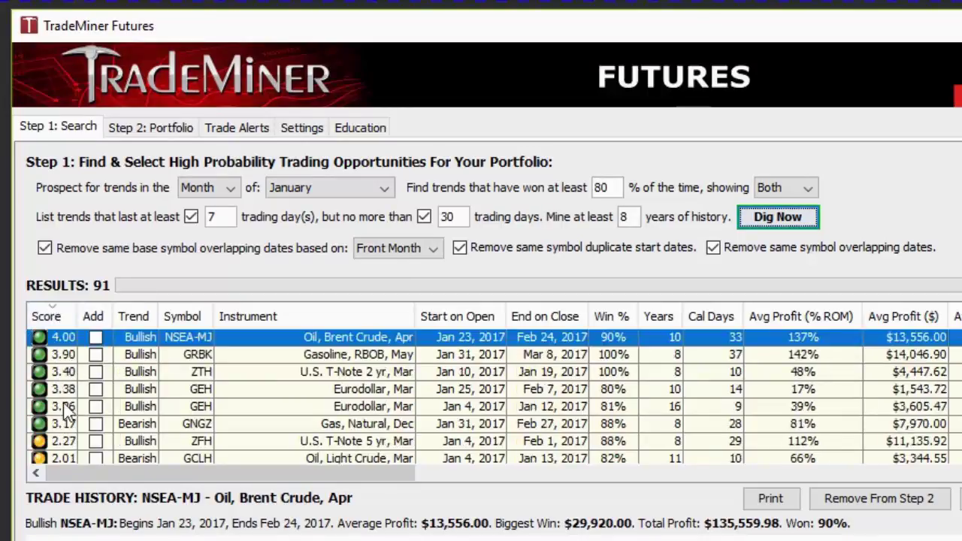
scroll(63, 388, "down", 10)
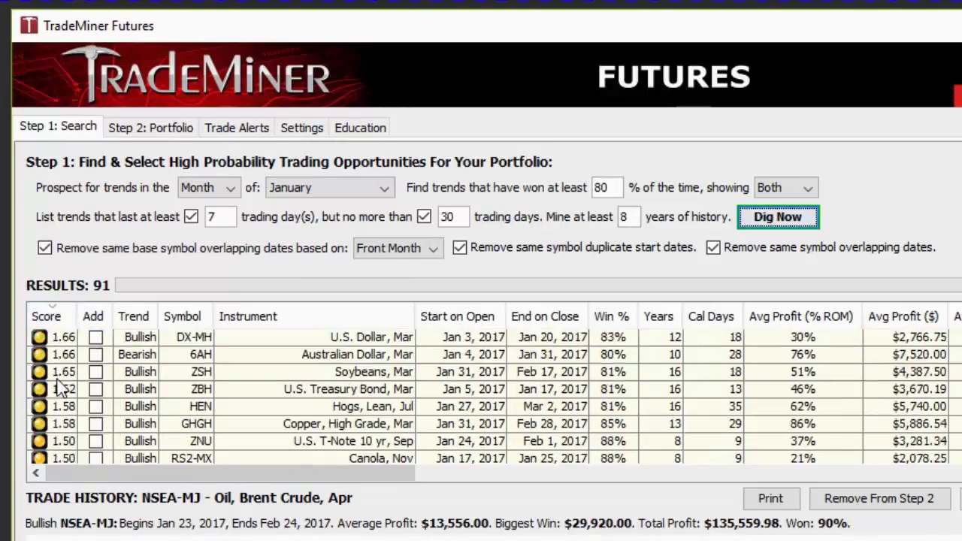
scroll(62, 389, "up", 10)
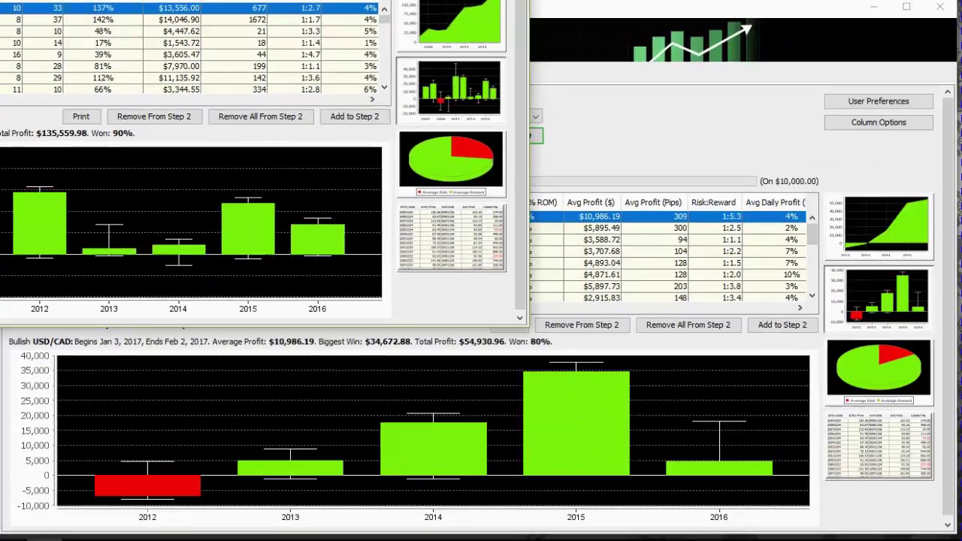
- Bring the Forex window forward, then bring the Stocks window with its January Bullish settings to the front
left_click(555, 92)
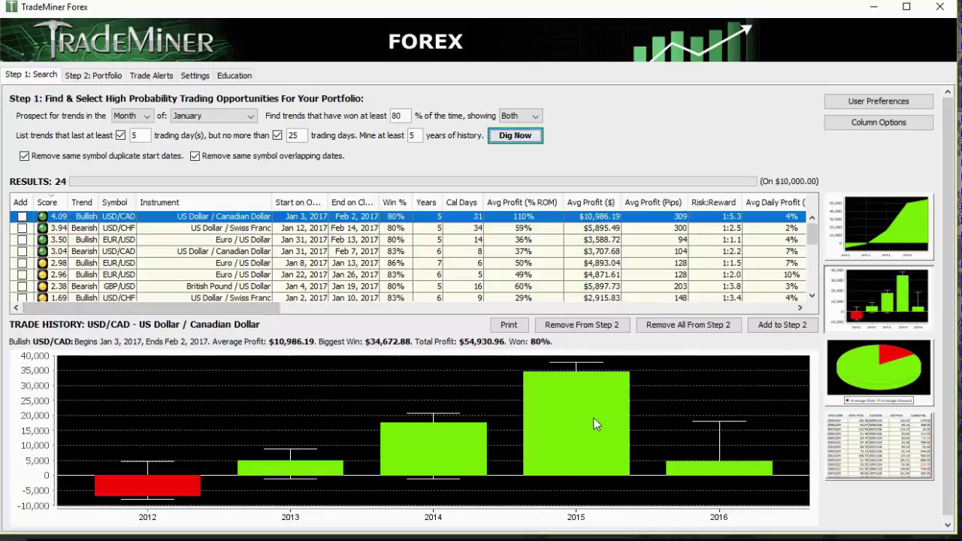
mouse_move(594, 424)
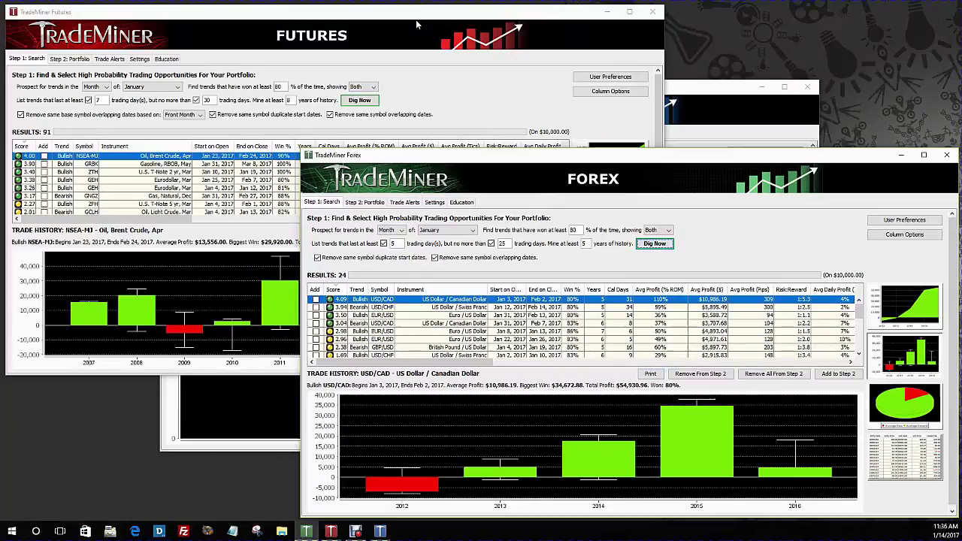
left_click(707, 90)
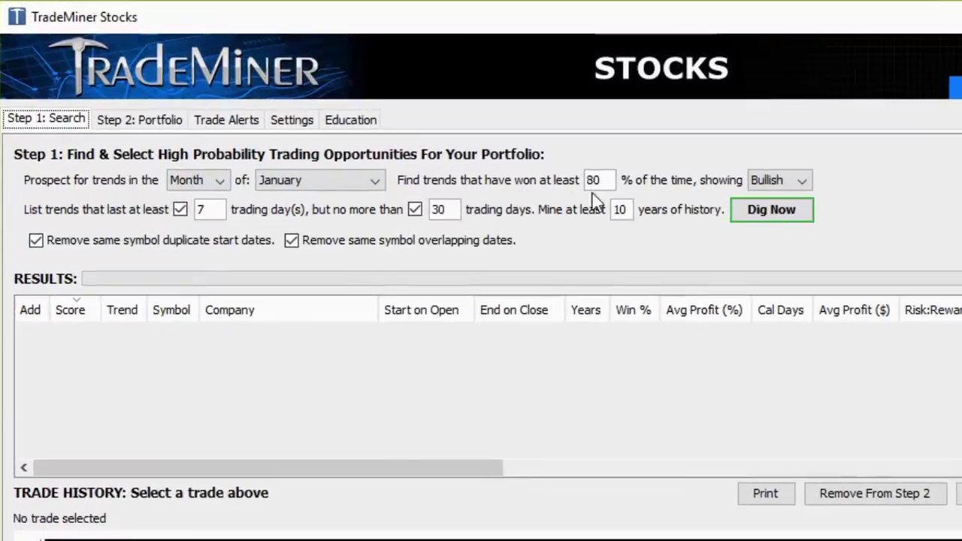
- Set the Stocks trend direction from Bullish to Both and start the January dig
left_click(774, 182)
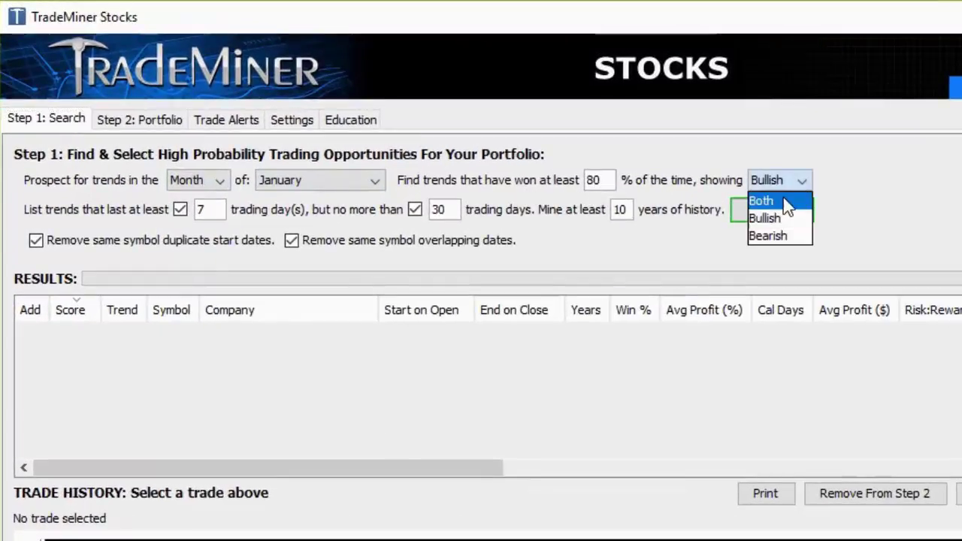
left_click(783, 219)
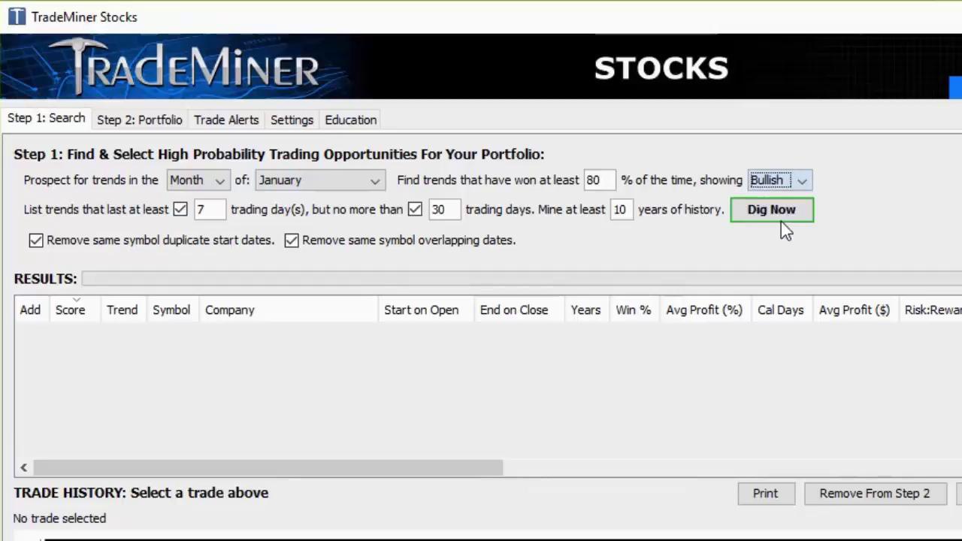
left_click(801, 180)
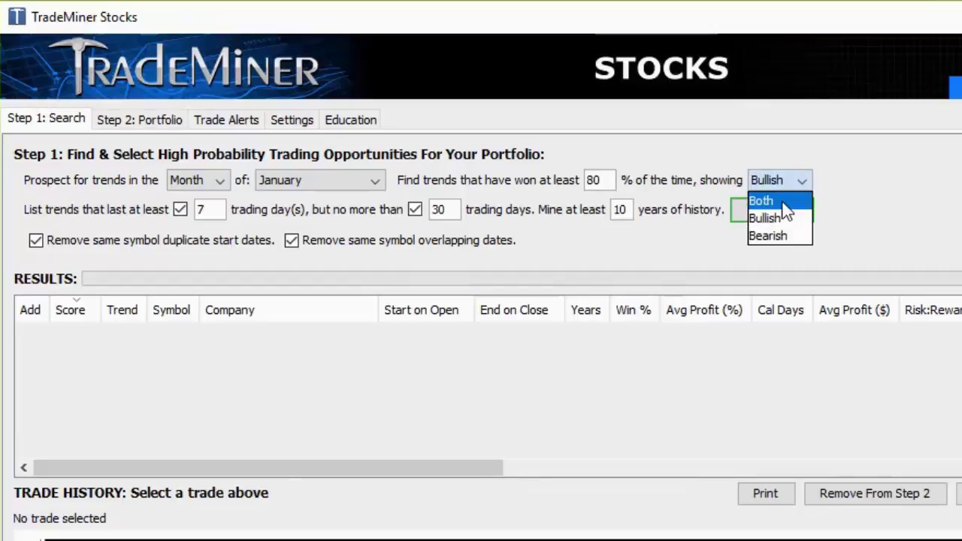
left_click(782, 203)
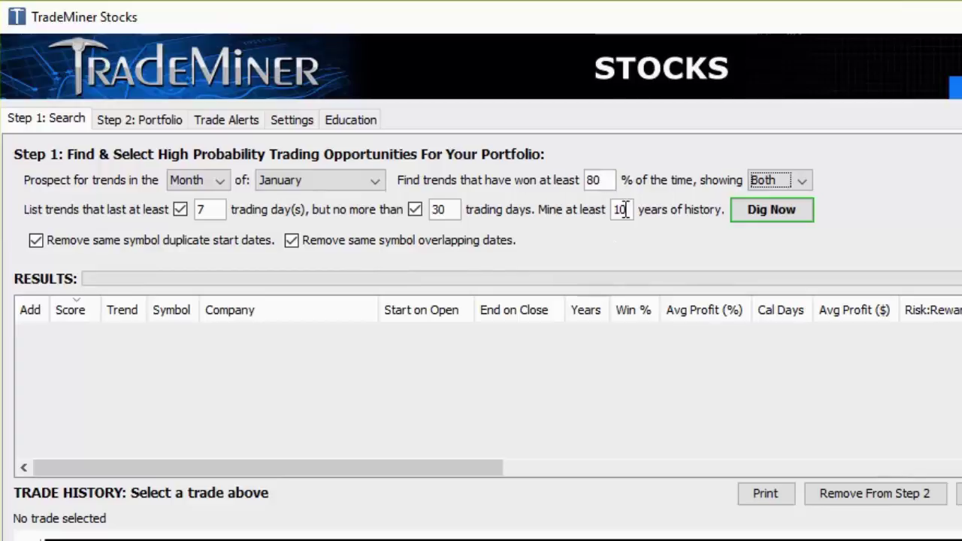
left_click(782, 213)
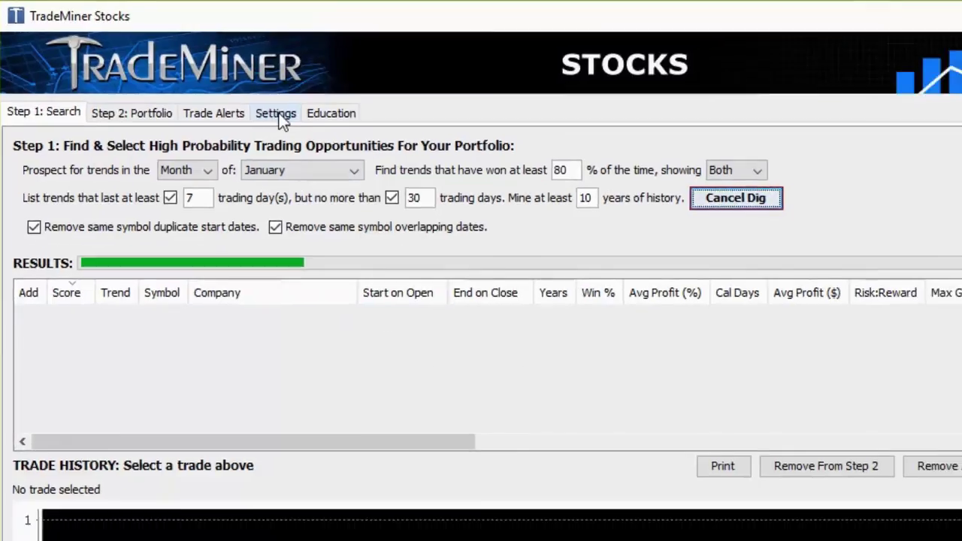
- Scroll through the stock symbol list, then go back to Step 1: Search to follow the dig
left_click(294, 122)
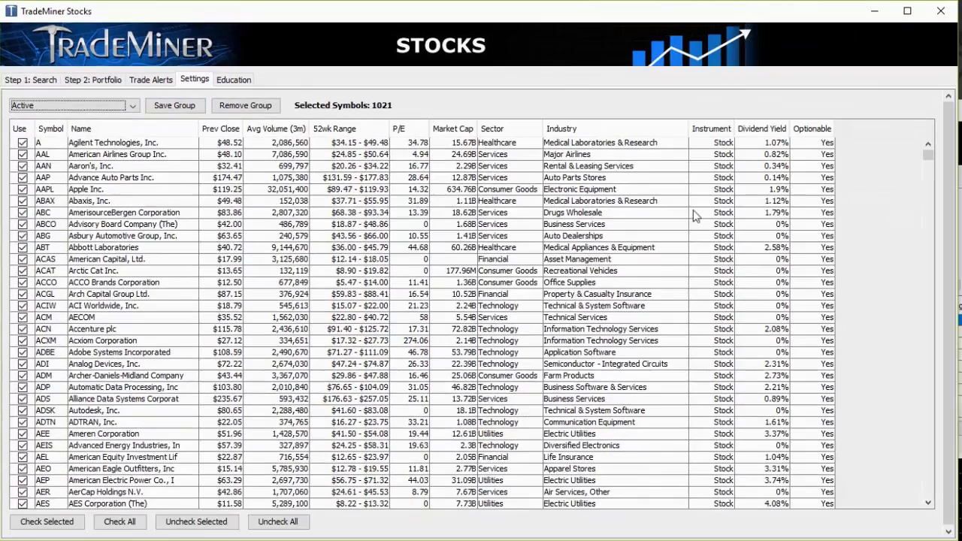
left_click_drag(929, 160, 930, 284)
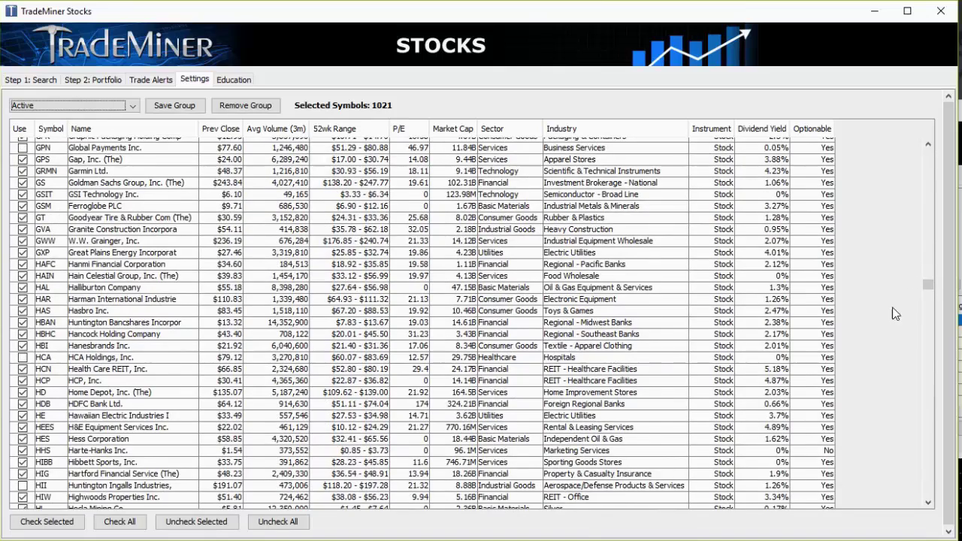
left_click_drag(934, 288, 921, 355)
left_click_drag(915, 320, 923, 147)
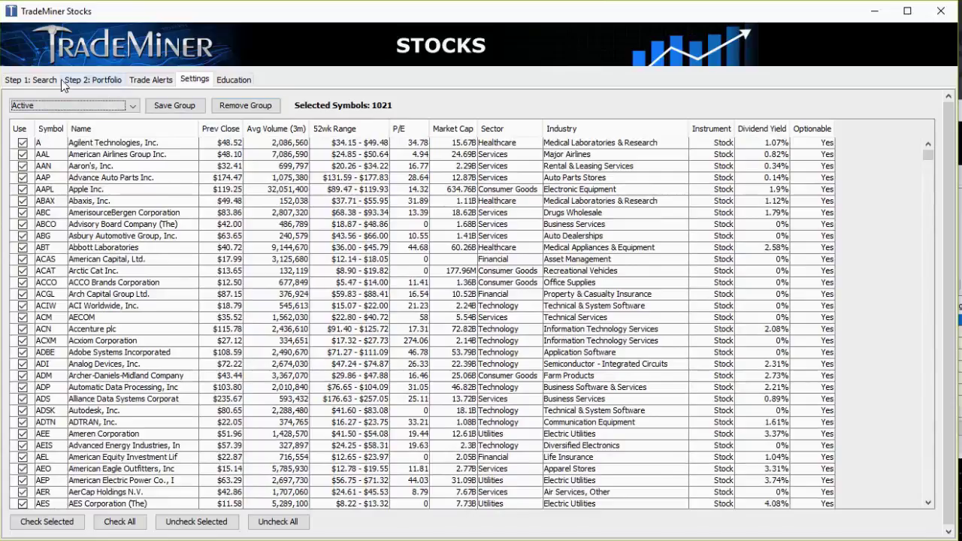
left_click(35, 81)
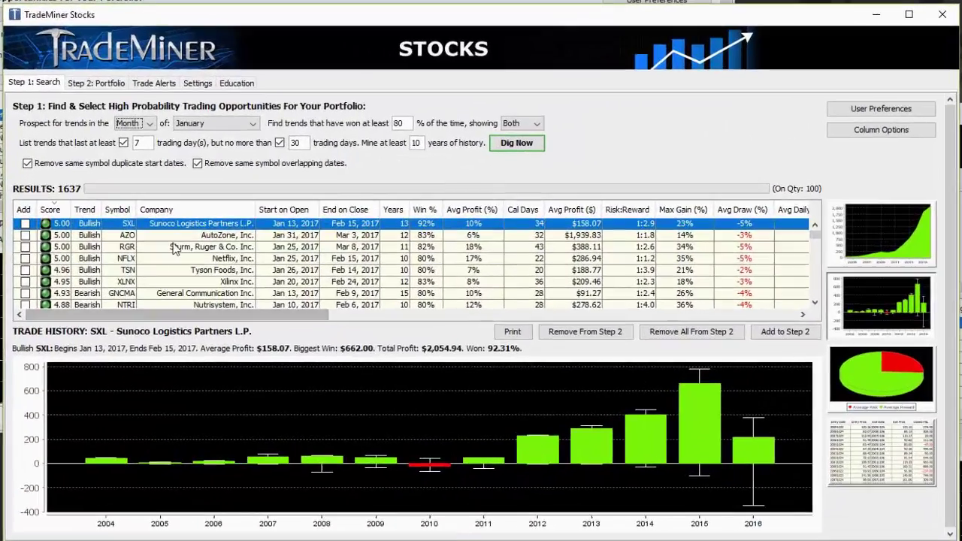
- Sort the 1637 results by Score, highest first, and view AZO AutoZone's trade history
left_click(51, 211)
left_click(51, 210)
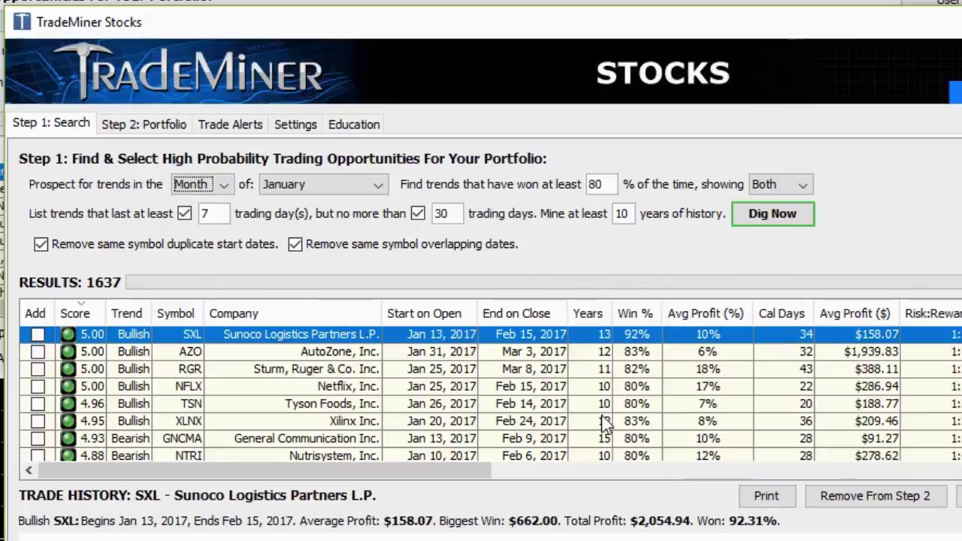
left_click(139, 355)
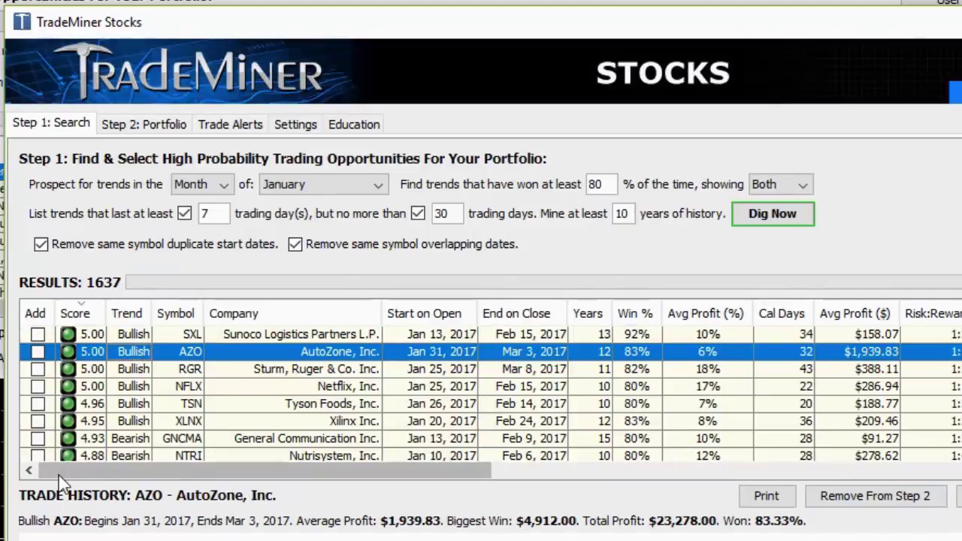
- Sort the results by Win % descending and review the FNF and TSN trade histories
left_click(640, 315)
left_click(639, 314)
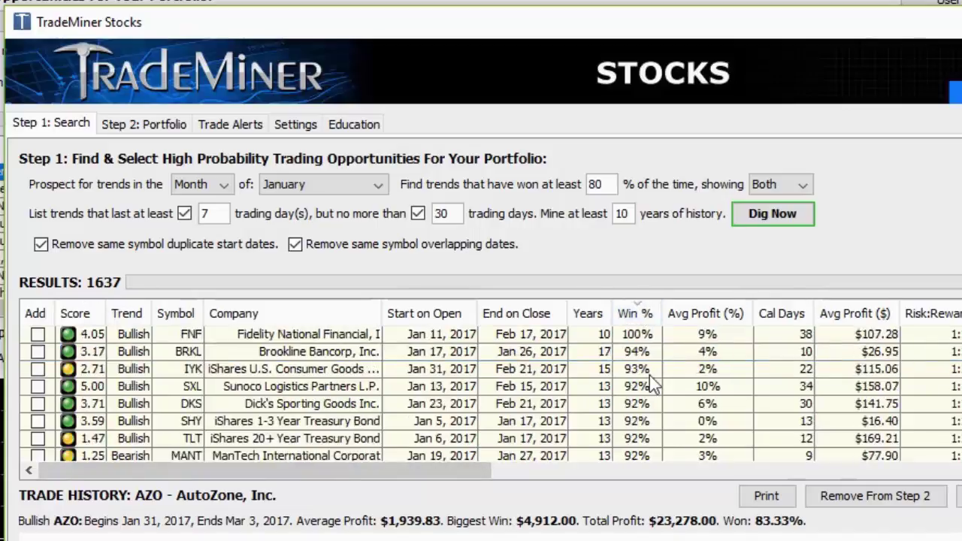
left_click(635, 340)
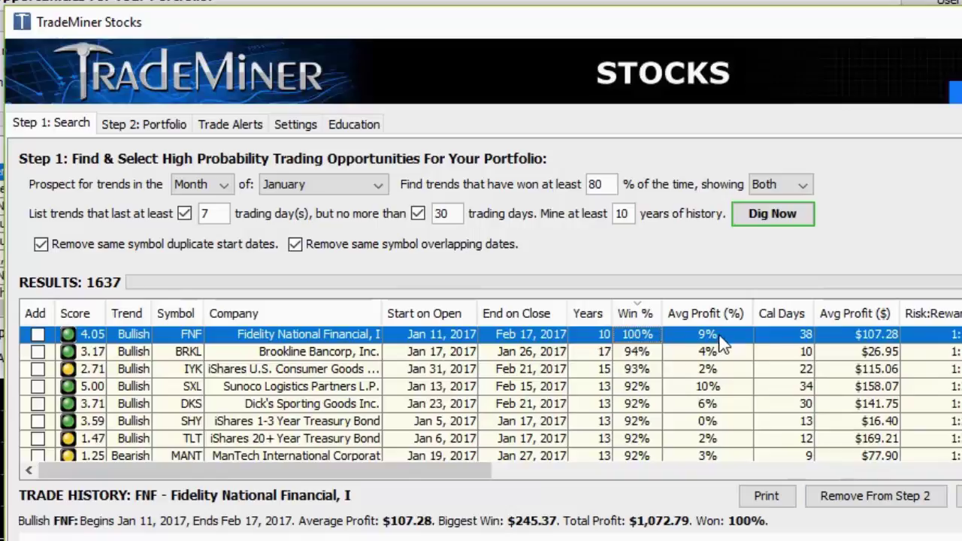
left_click(772, 214)
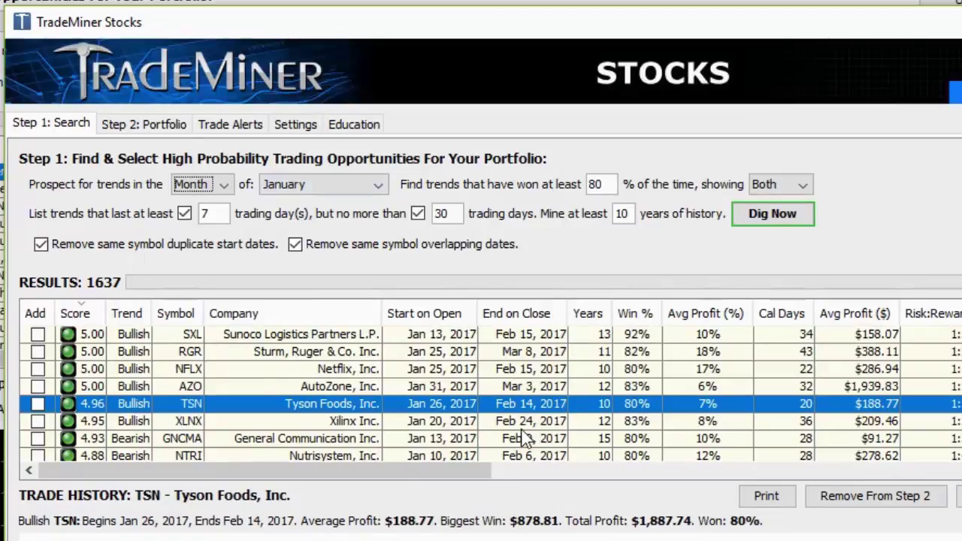
- Check the still-empty portfolio, then sort the results by Start on Open, earliest first
left_click(151, 128)
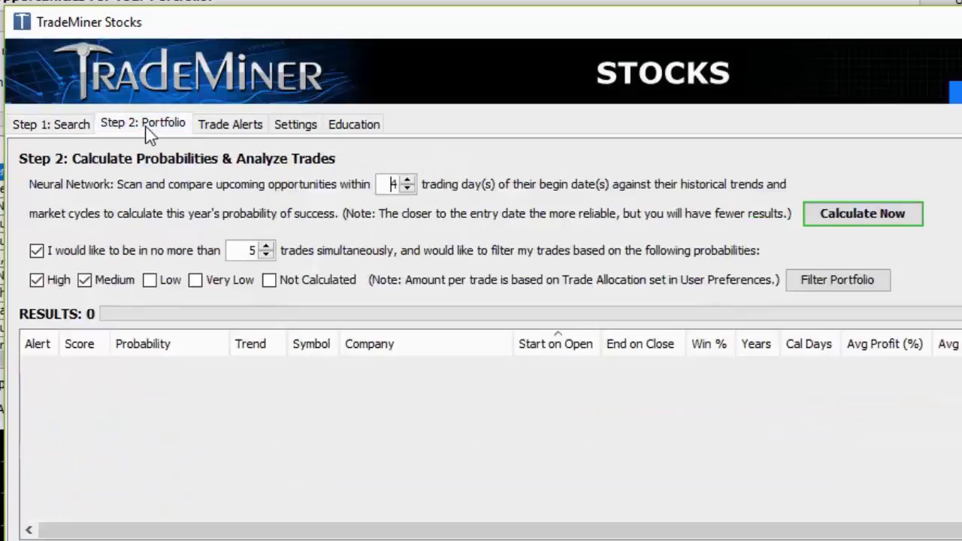
left_click(63, 124)
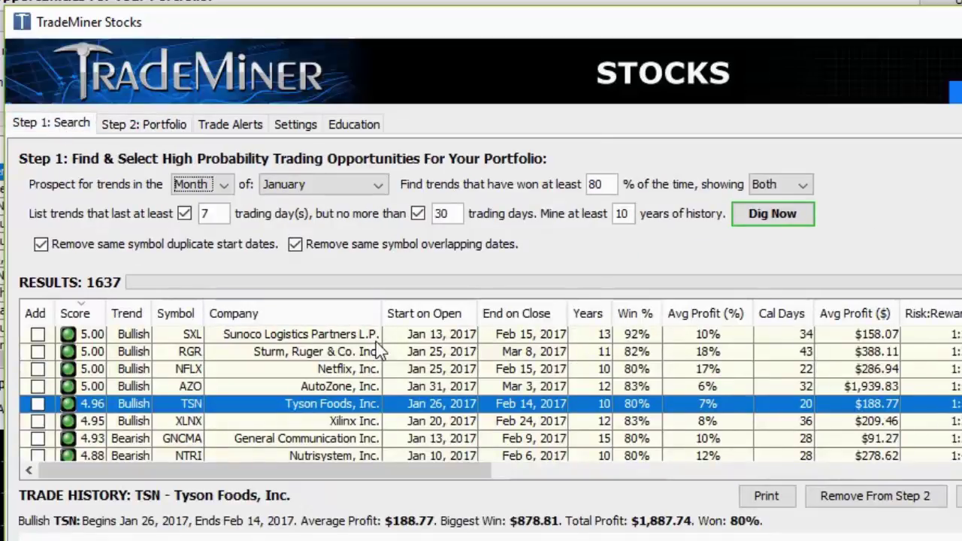
left_click(439, 312)
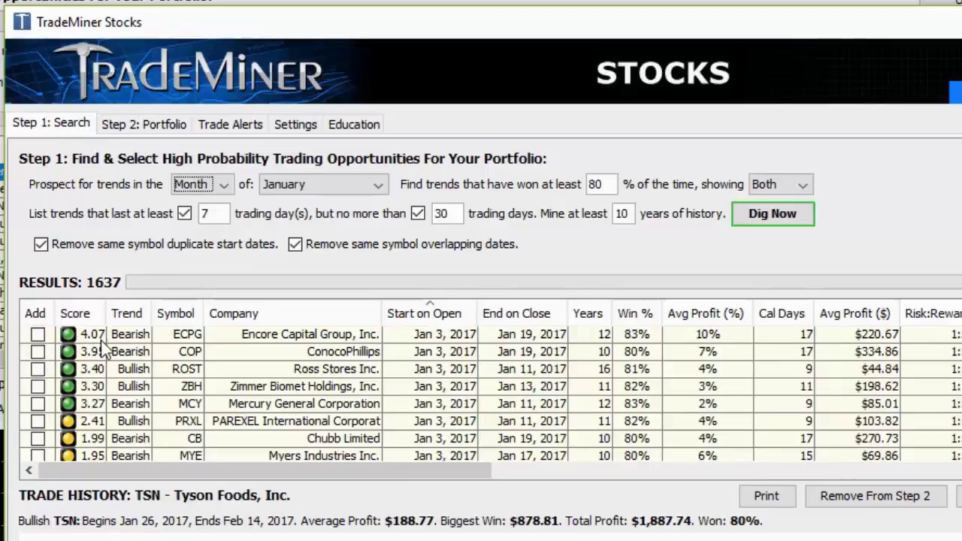
- Add the ECPG, COP, ROST, ZBH and MCY trades and view them on the Step 2 portfolio
left_click(38, 333)
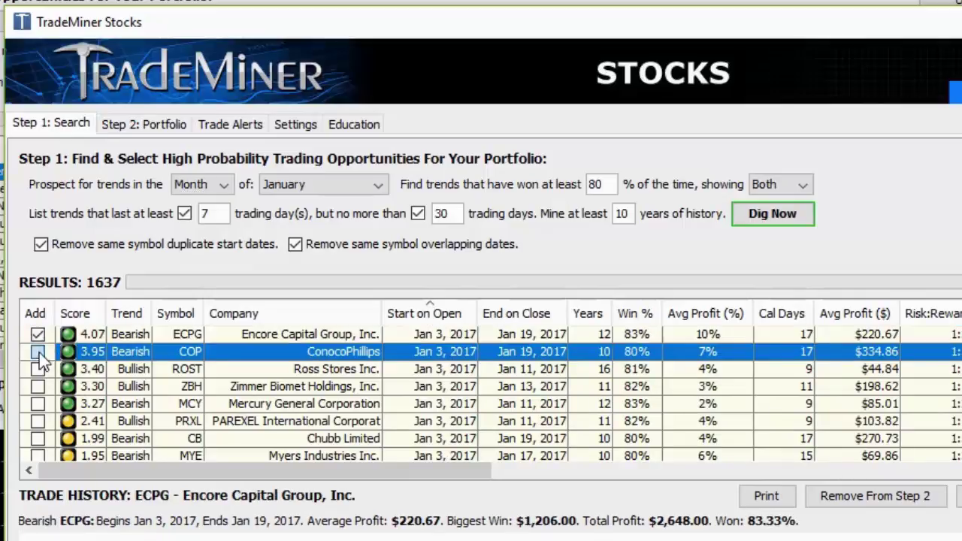
left_click(38, 351)
left_click(37, 368)
left_click(37, 385)
left_click(37, 403)
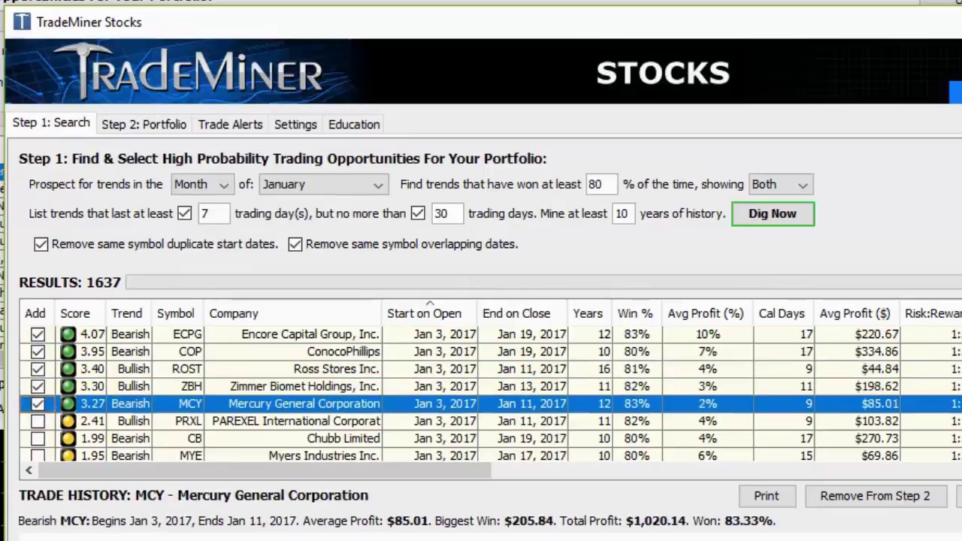
left_click(174, 127)
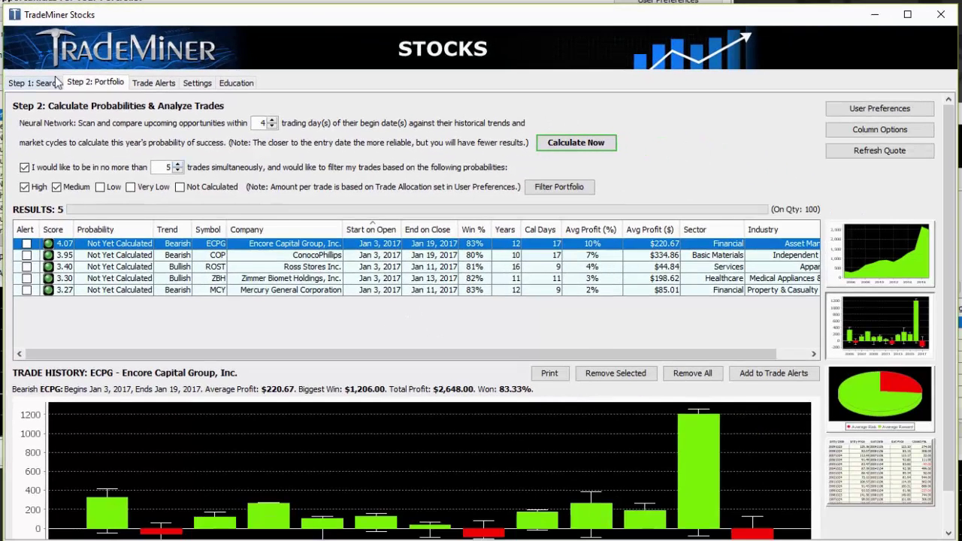
left_click(59, 100)
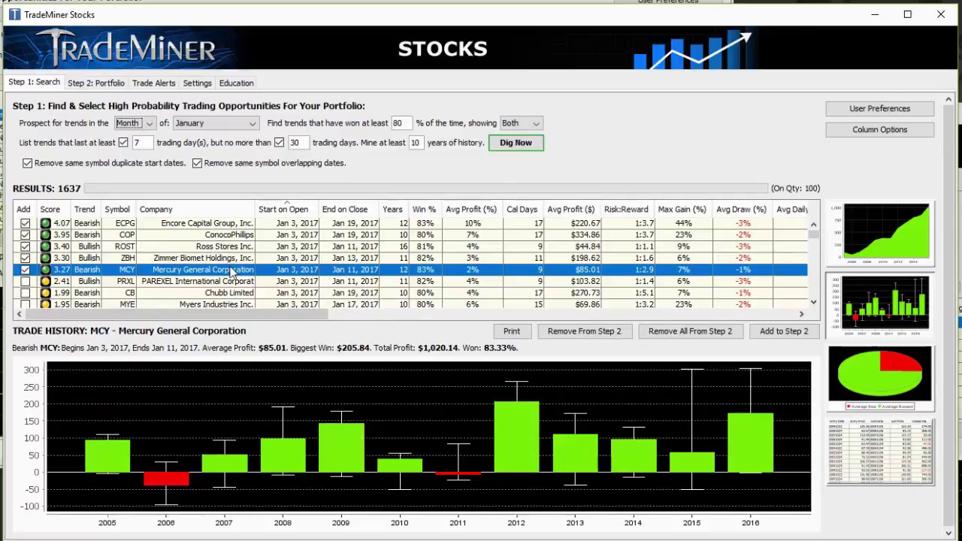
left_click(109, 85)
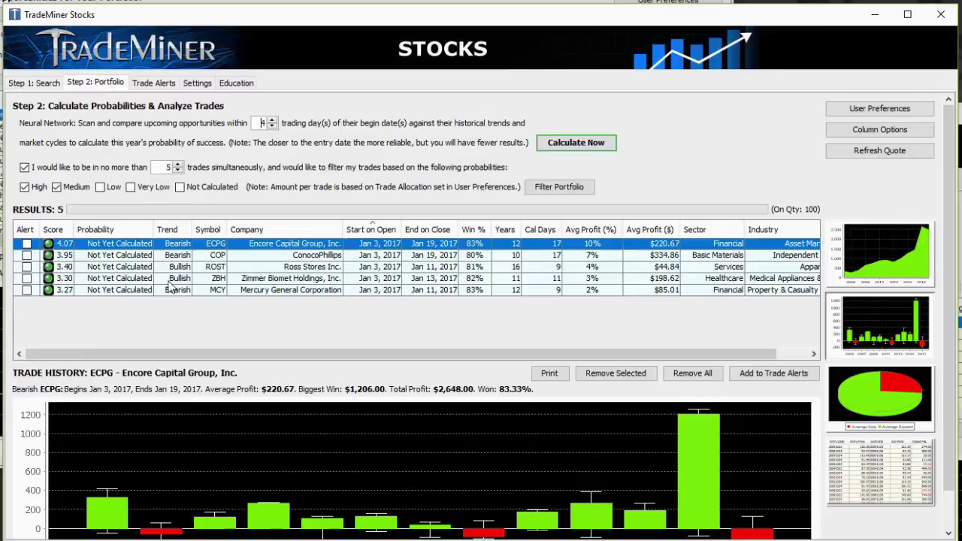
- Calculate this year's probabilities for the five portfolio trades, then return to Step 1: Search
left_click(580, 143)
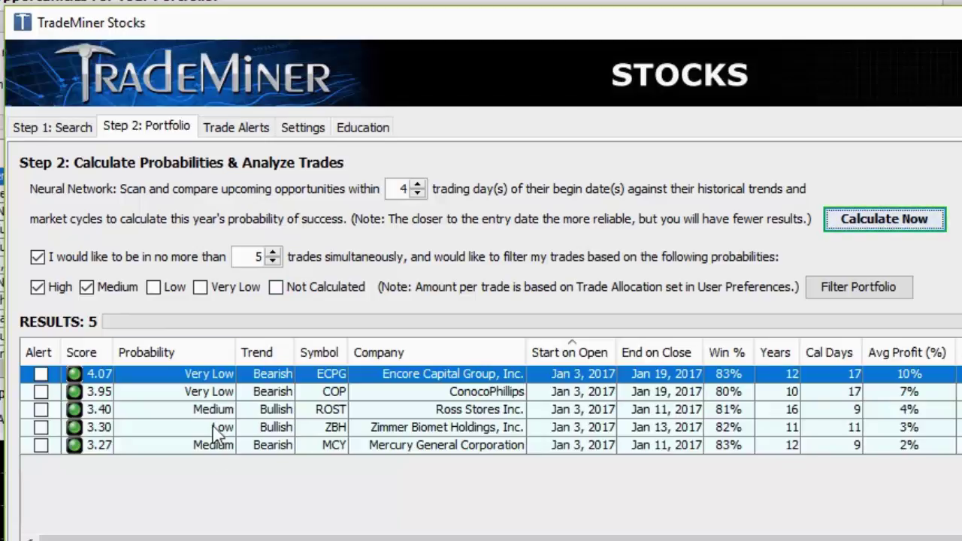
left_click(65, 129)
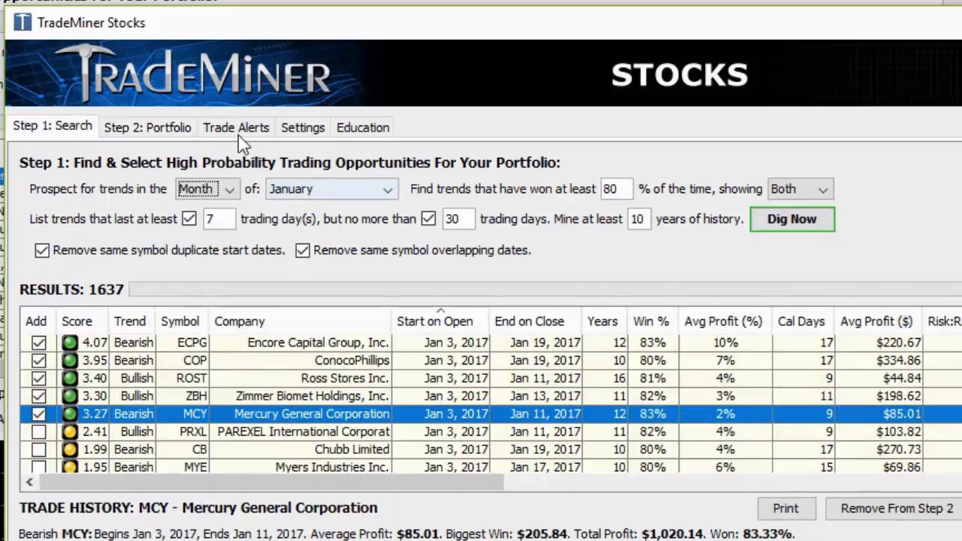
- Show the Forex window's Step 2 portfolio with its four calculated currency trades
left_click(150, 128)
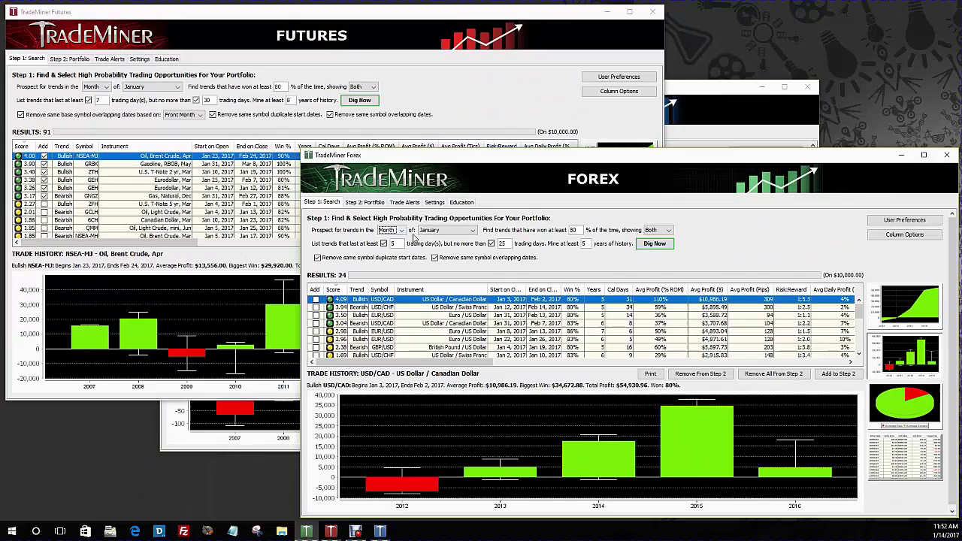
left_click(375, 204)
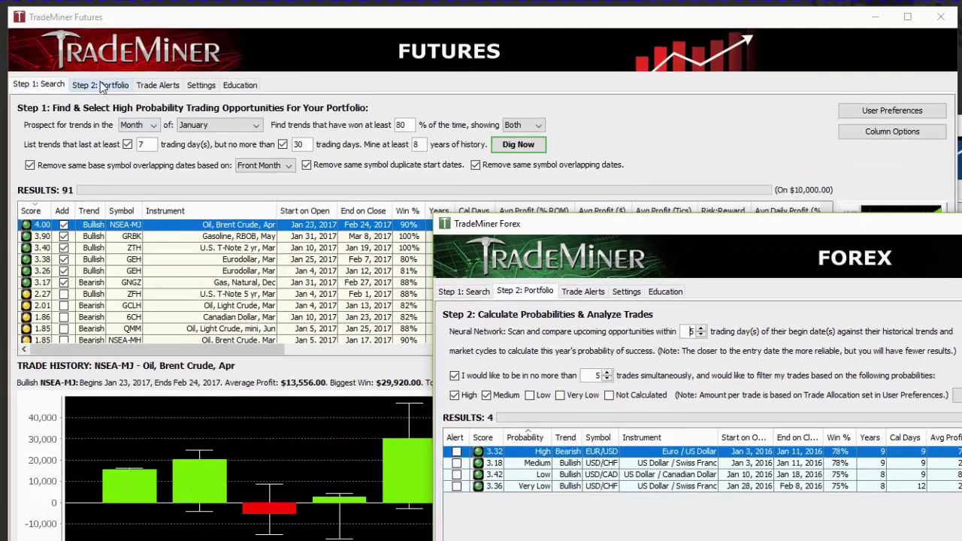
- Bring the Futures window forward and show its six-trade portfolio, including the ZTH trade
left_click(101, 86)
left_click(102, 87)
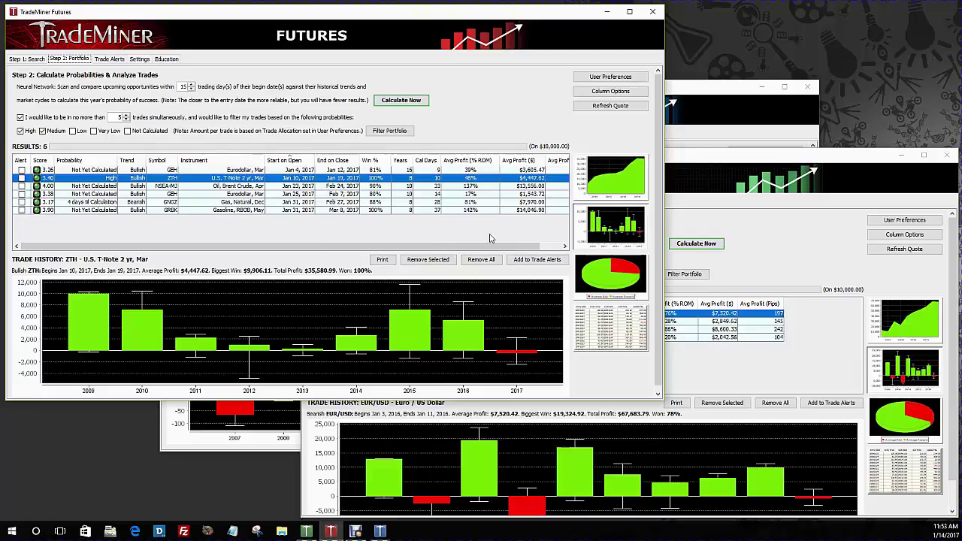
- Switch from the Stocks window to the Futures window and back, leaving TradeMiner Stocks in front
left_click(706, 91)
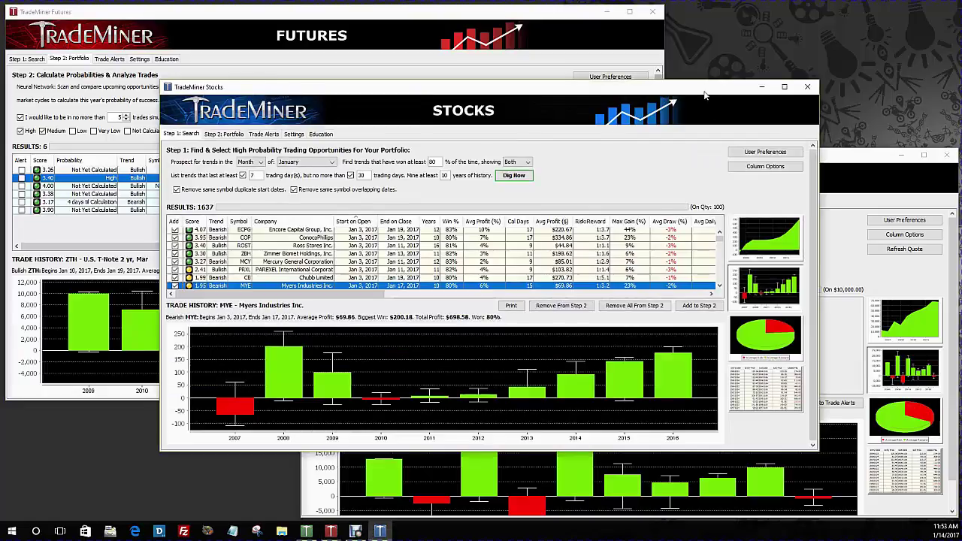
left_click(425, 68)
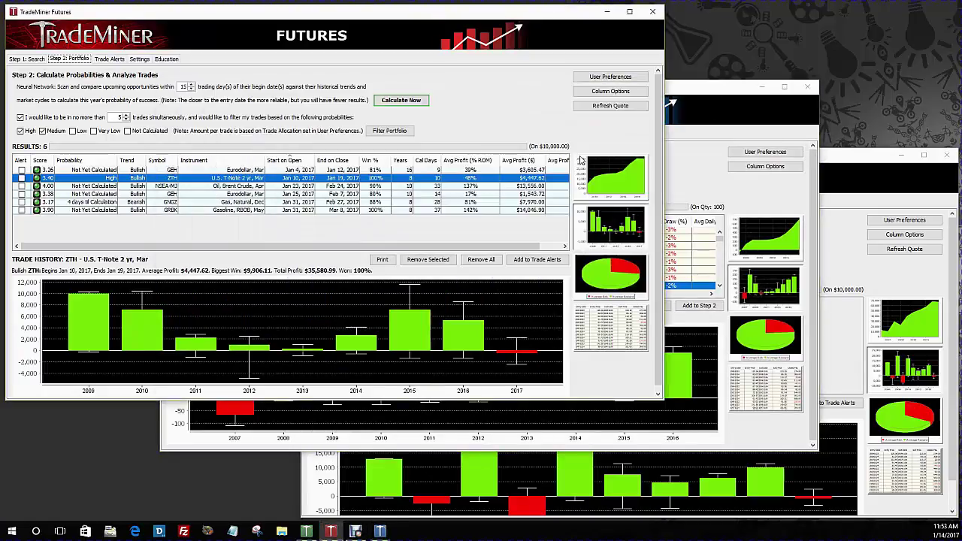
left_click(714, 89)
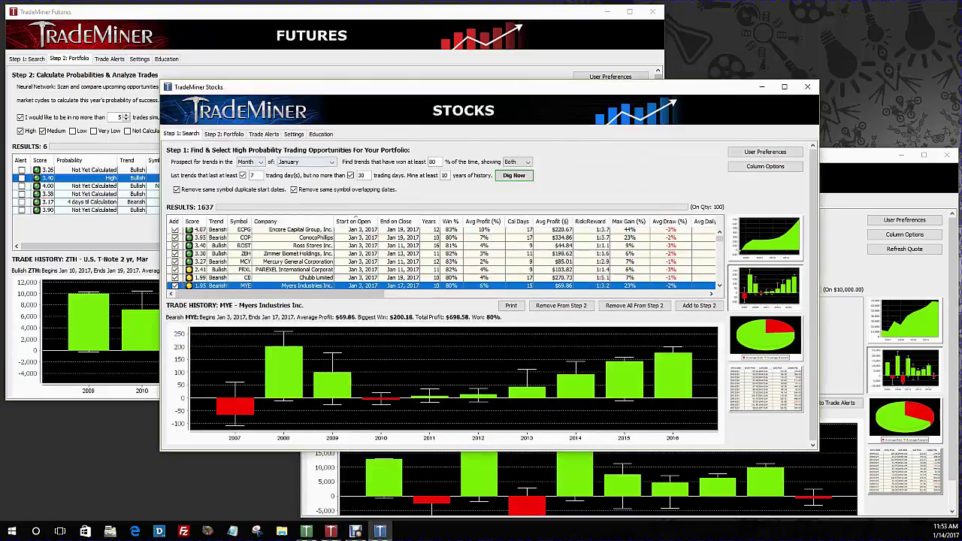